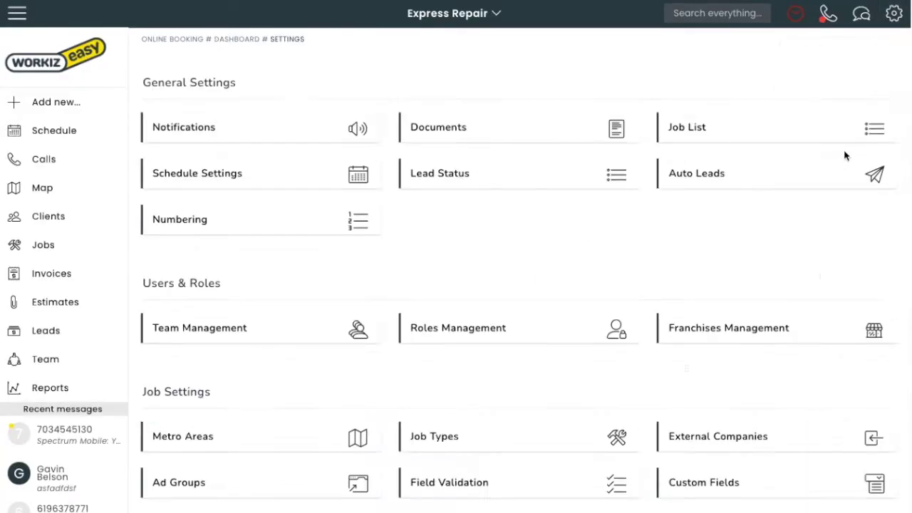
Step: Scroll the Settings page down to bring the Integrations section into view
scroll(444, 297, down, 3)
Step: Open the Online Booking settings from the Integrations section
scroll(444, 297, down, 4)
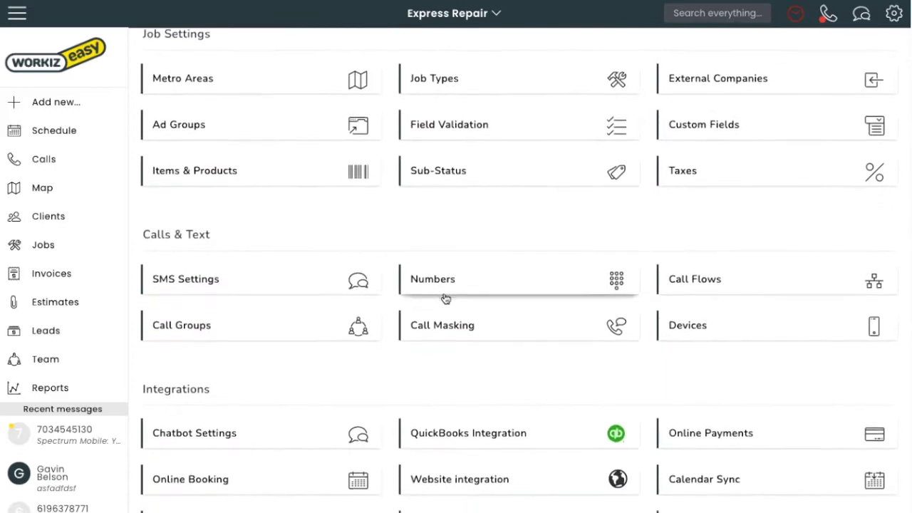
click(310, 384)
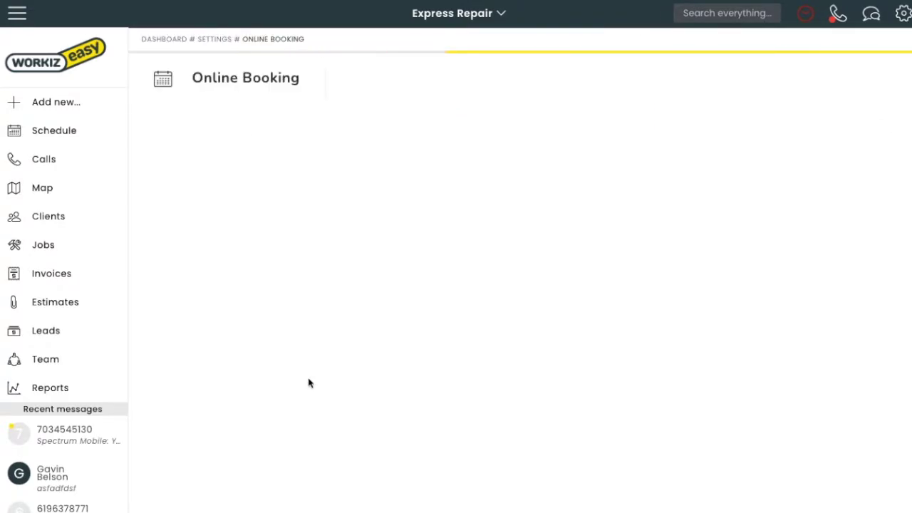
scroll(498, 350, down, 3)
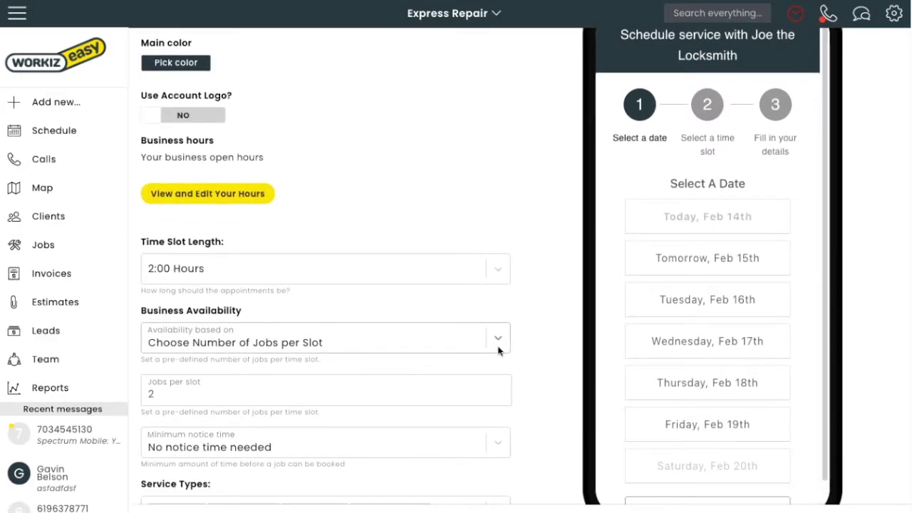
Step: In the booking preview, pick Wednesday, Feb 17th at the 11:00 am slot
click(662, 352)
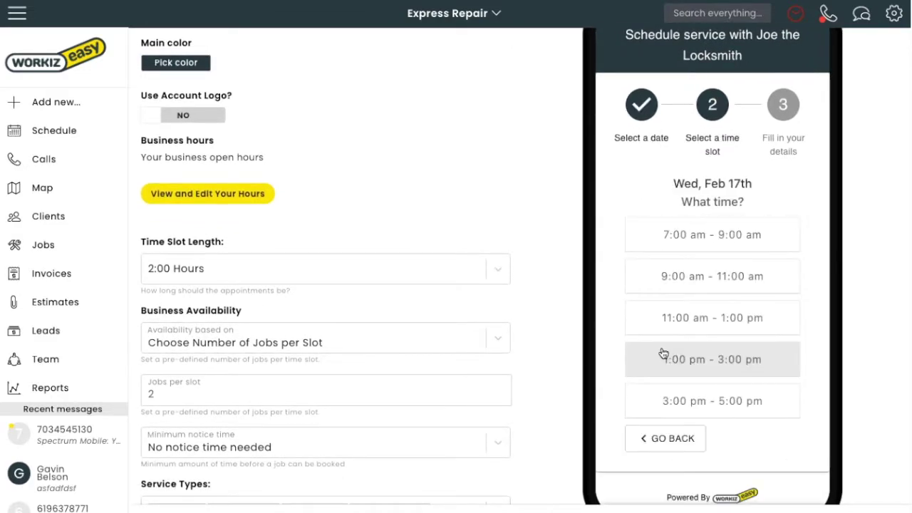
click(686, 320)
scroll(687, 321, down, 2)
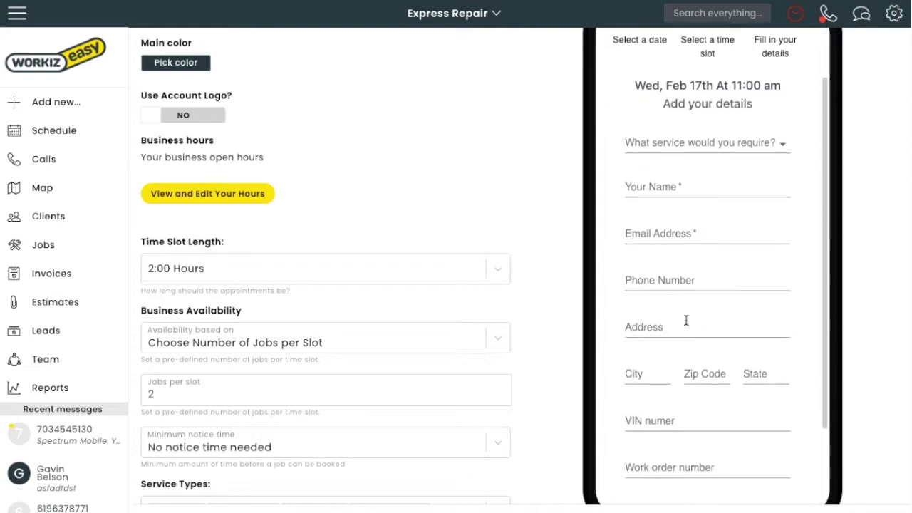
scroll(686, 321, down, 2)
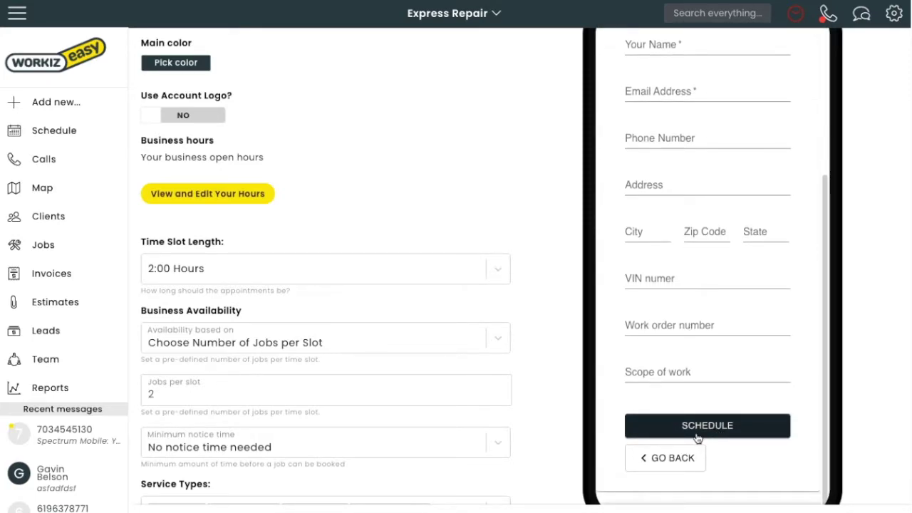
scroll(531, 385, up, 3)
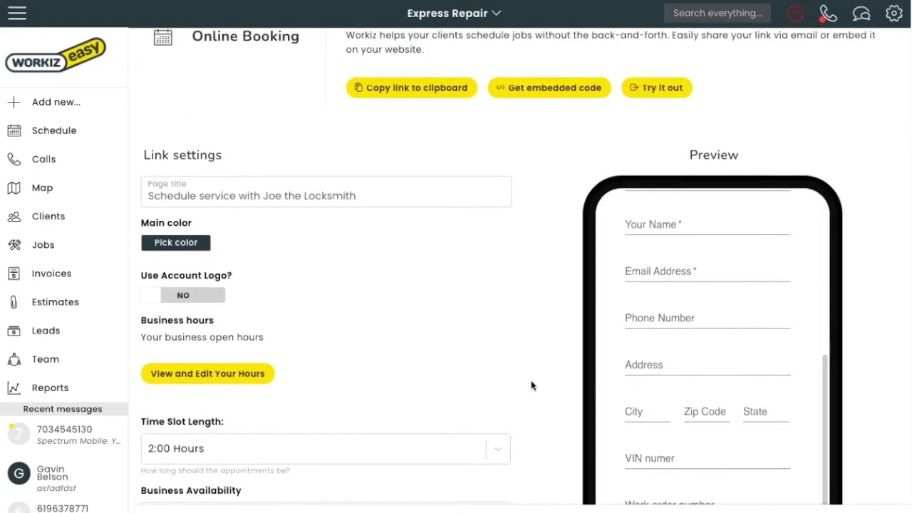
scroll(534, 383, up, 1)
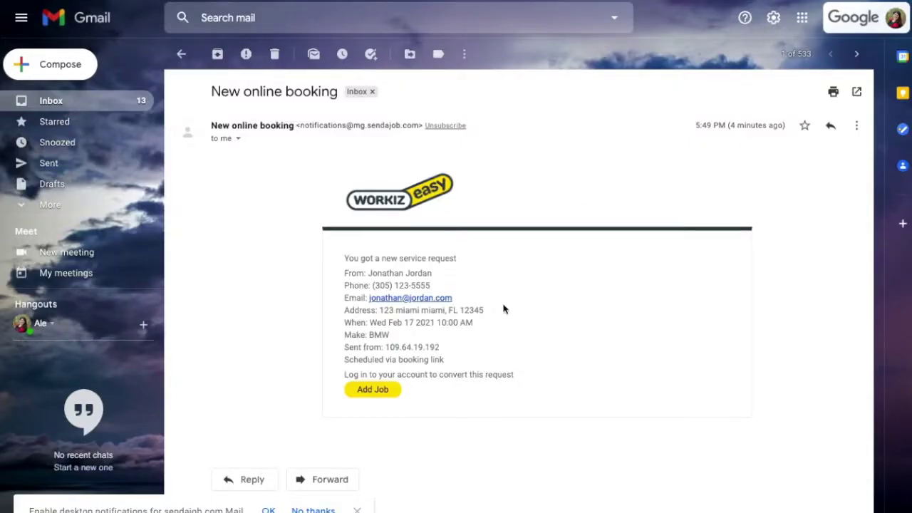
Step: Create a Workiz job from the New online booking email with its Add Job button
click(368, 391)
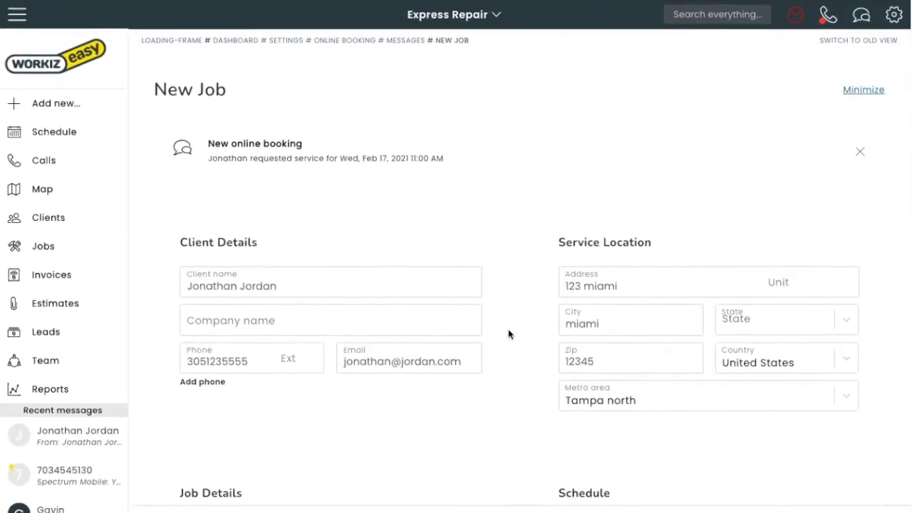
Step: Review the prefilled New Job form and open the client's recent booking message from the sidebar
scroll(524, 354, down, 8)
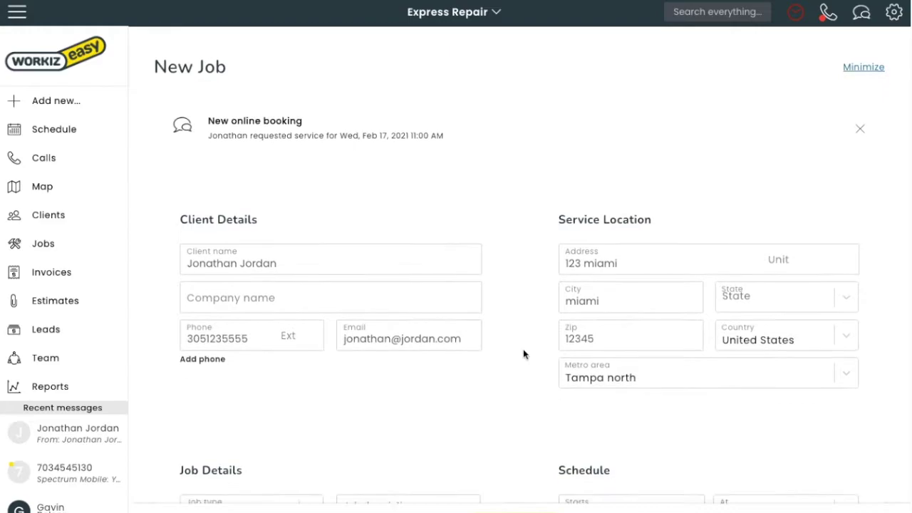
scroll(524, 354, down, 1)
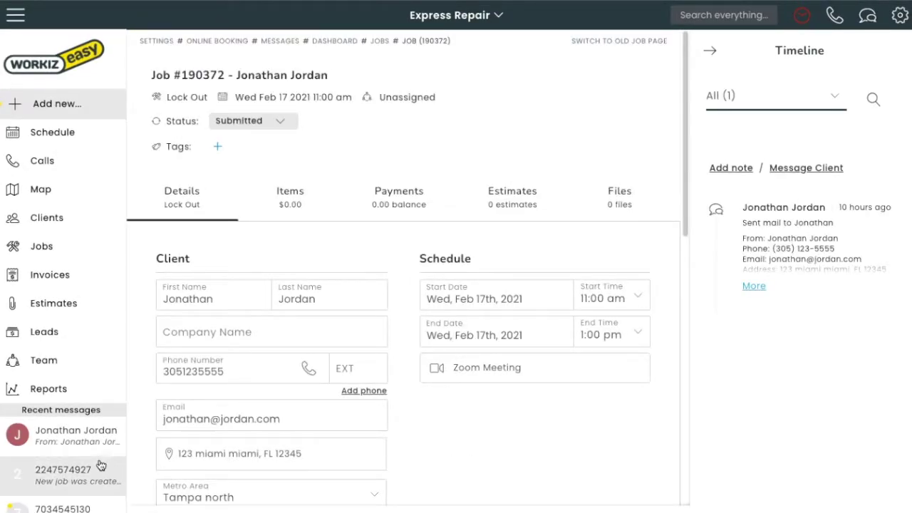
click(61, 441)
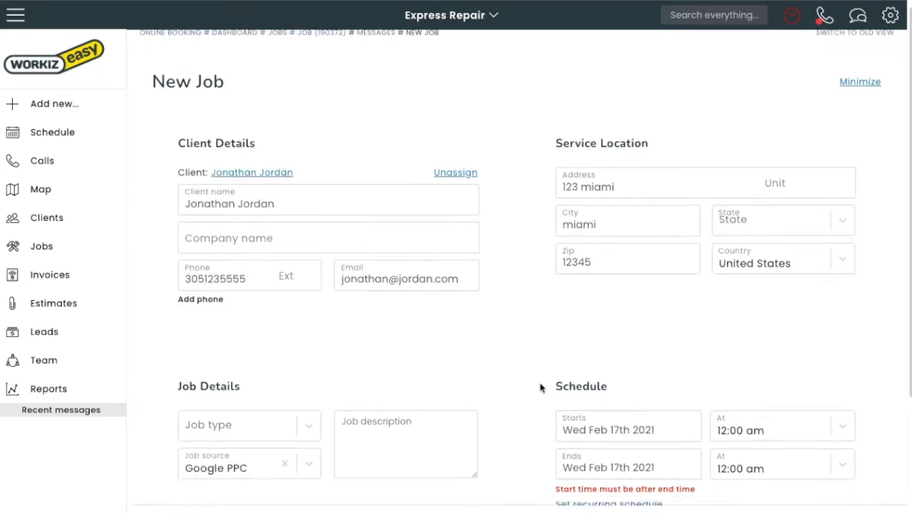
scroll(539, 387, down, 1)
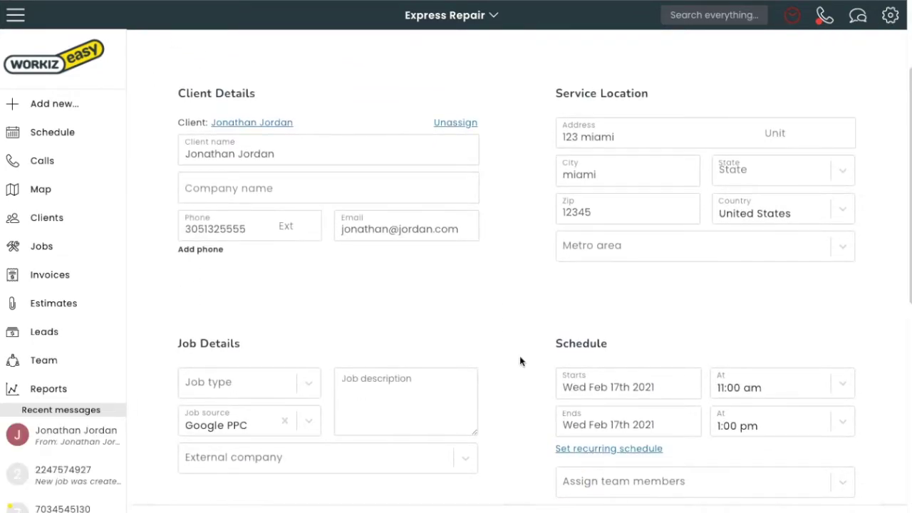
Step: Return to the Online Booking settings through the gear menu's Settings page
click(890, 15)
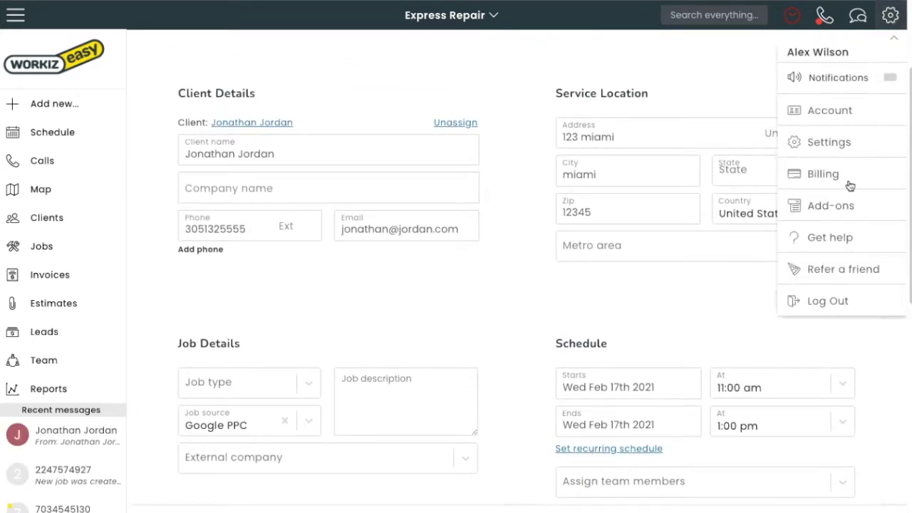
click(834, 144)
scroll(285, 305, down, 5)
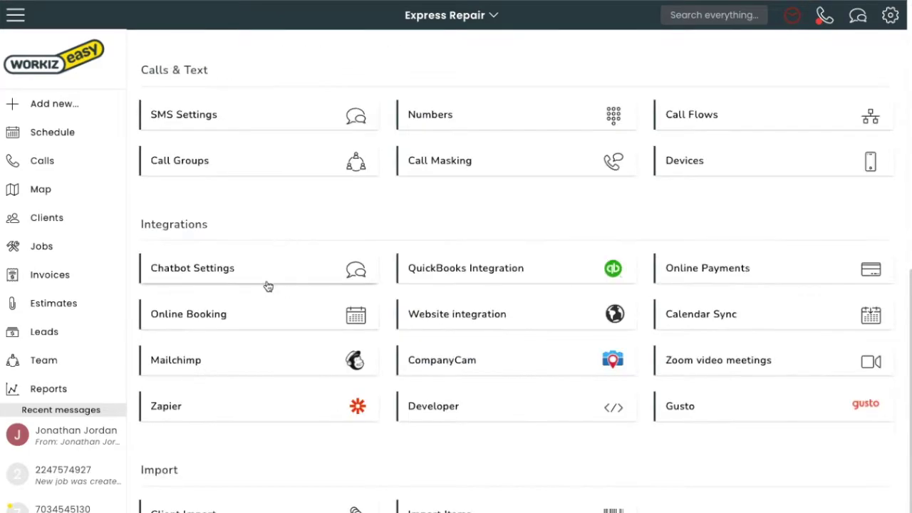
click(257, 320)
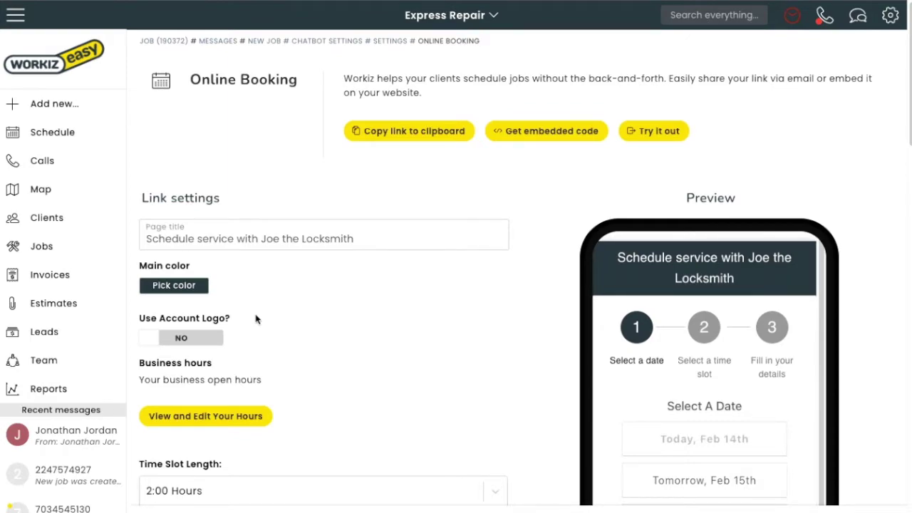
scroll(256, 319, down, 1)
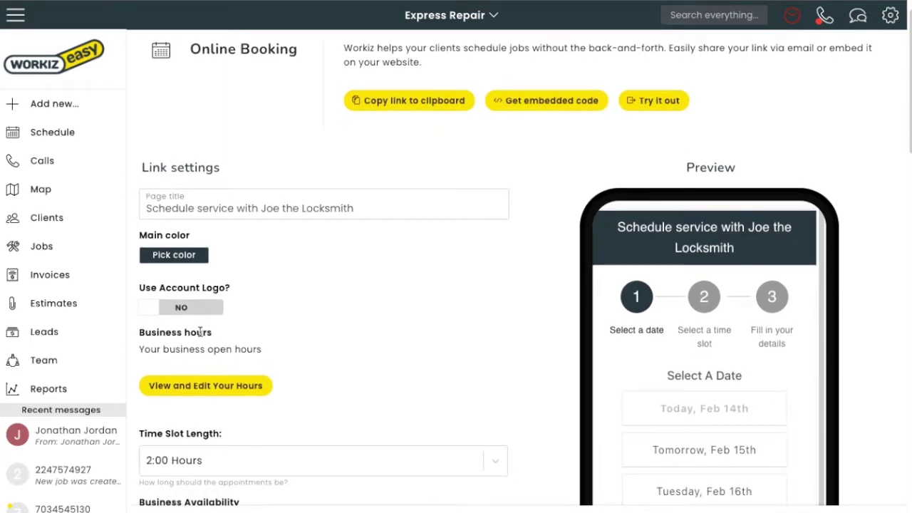
Step: In the business hours editor, set Monday to Wednesday start times to 9:00 am
click(186, 397)
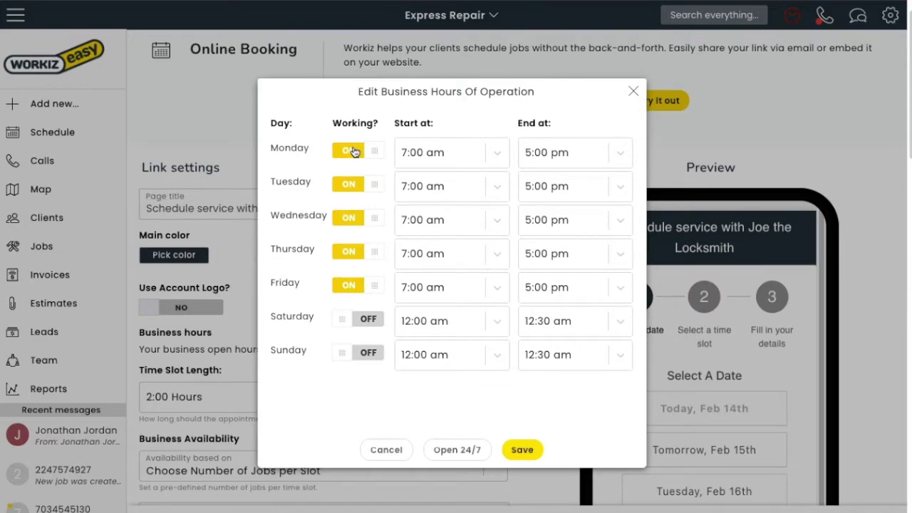
click(470, 157)
scroll(440, 273, down, 3)
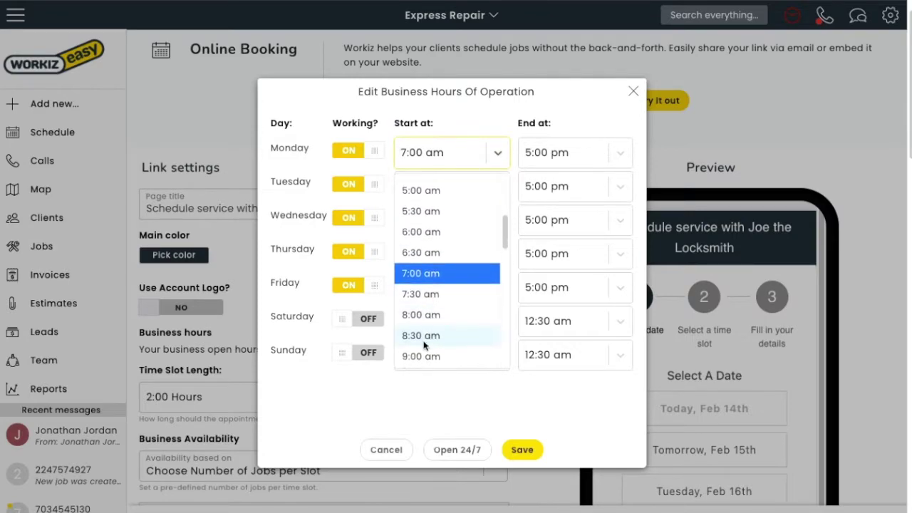
click(436, 320)
click(435, 188)
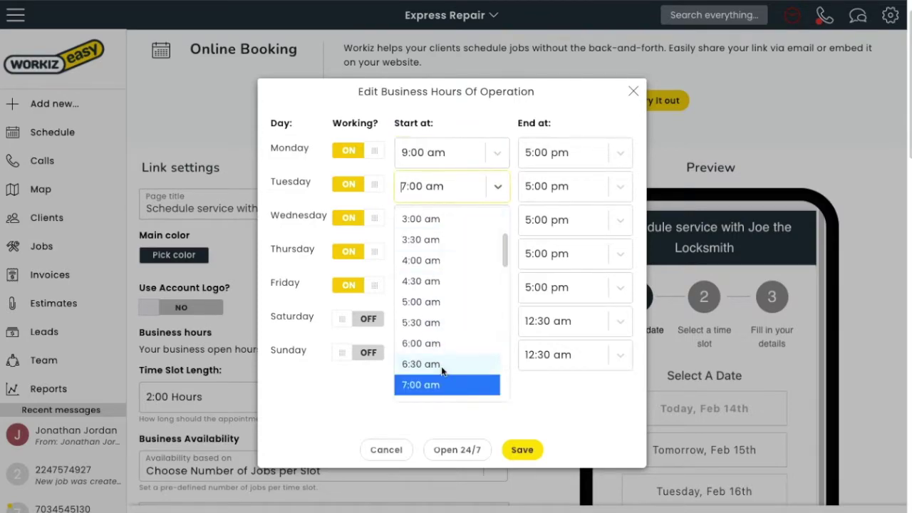
scroll(436, 342, down, 2)
click(425, 395)
click(456, 219)
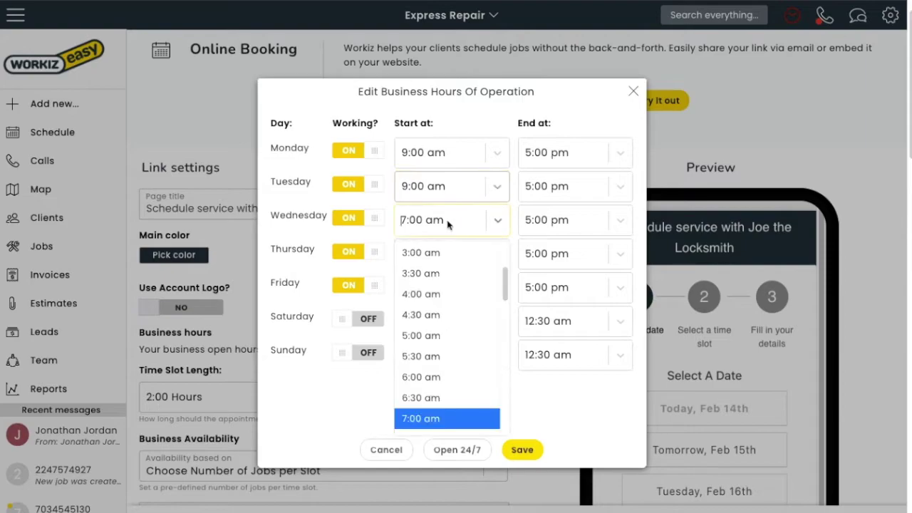
scroll(428, 410, down, 3)
click(424, 422)
Step: Set Thursday and Friday start times to 9:00 am and Friday's end time to 2:00 pm
click(441, 264)
scroll(428, 399, down, 3)
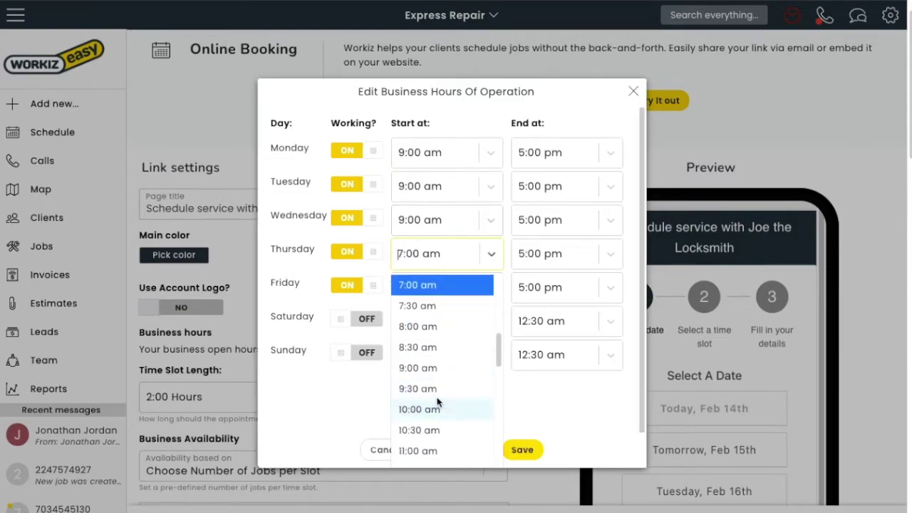
click(419, 366)
click(440, 289)
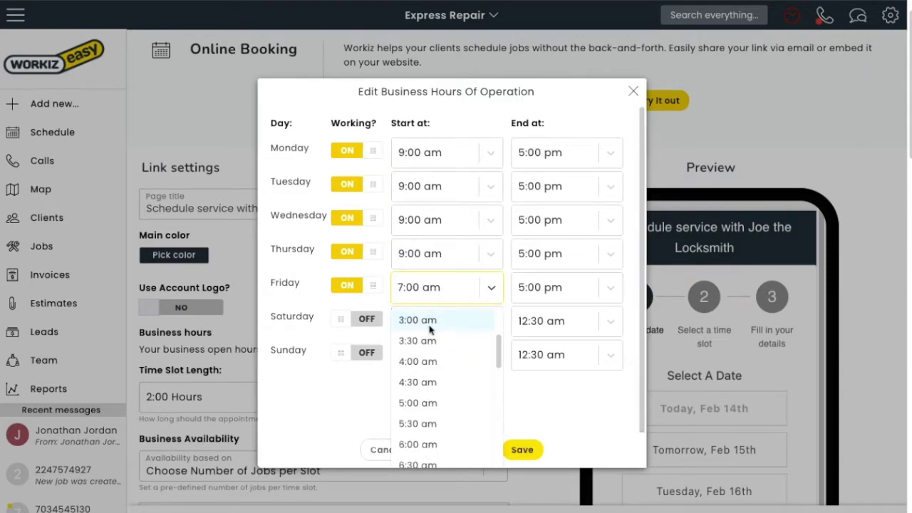
scroll(428, 380, down, 2)
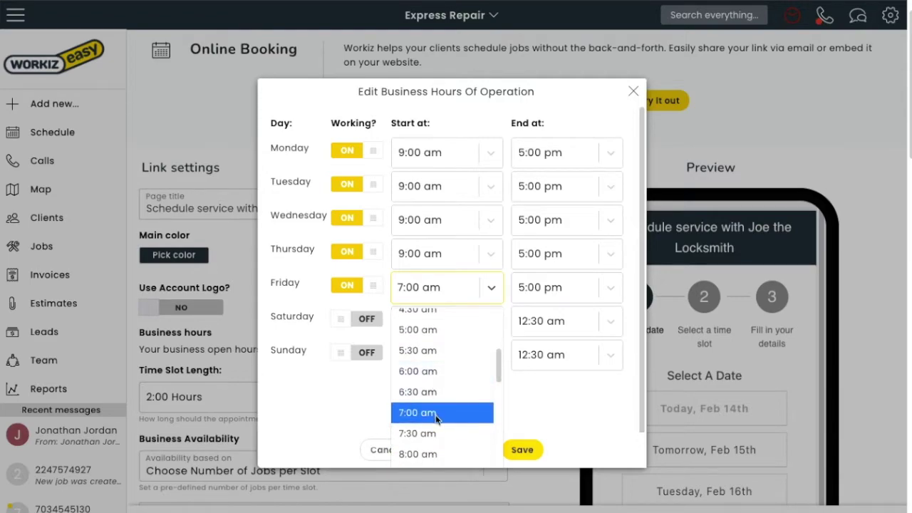
scroll(436, 418, down, 1)
click(419, 437)
click(542, 287)
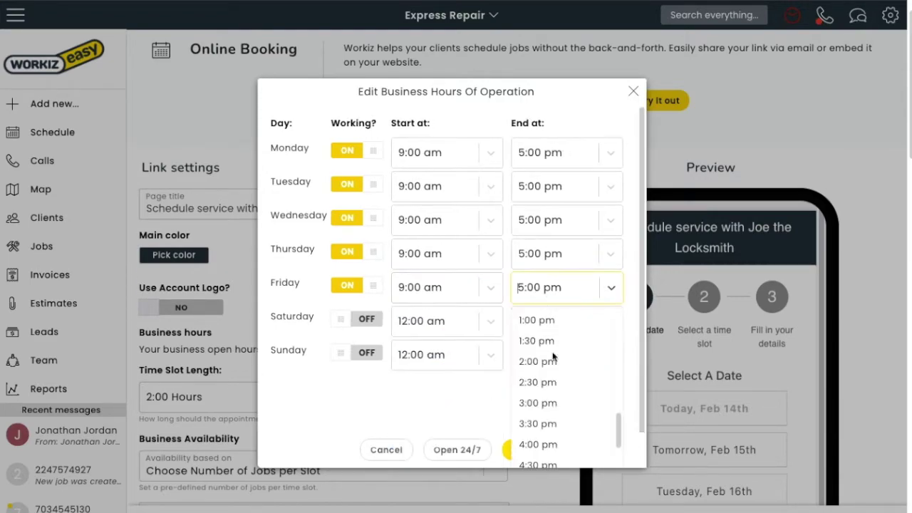
scroll(547, 322, down, 1)
click(542, 340)
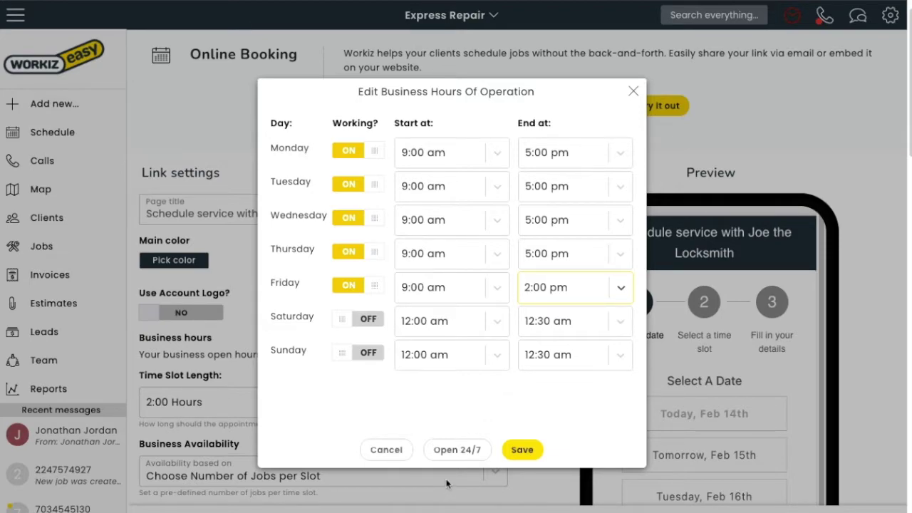
Step: Mark the business as open 24/7 and save the hours
click(462, 452)
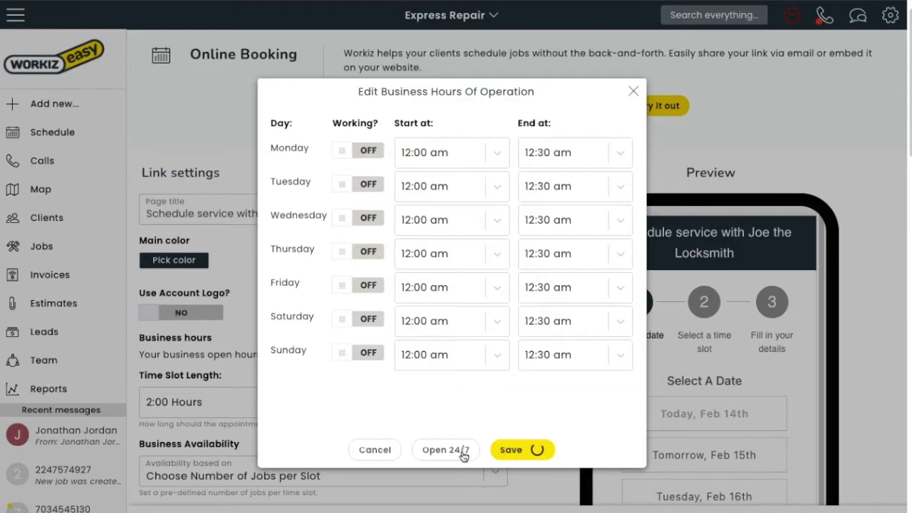
scroll(281, 301, down, 1)
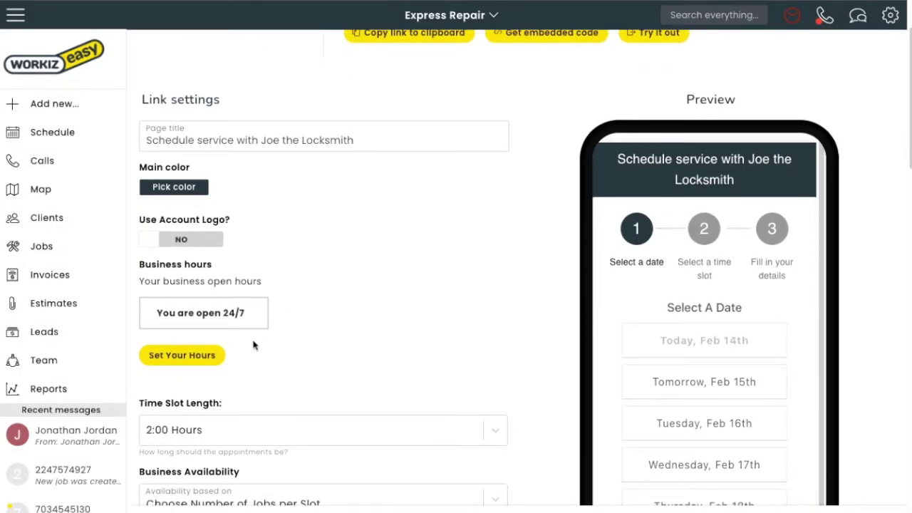
scroll(269, 421, down, 1)
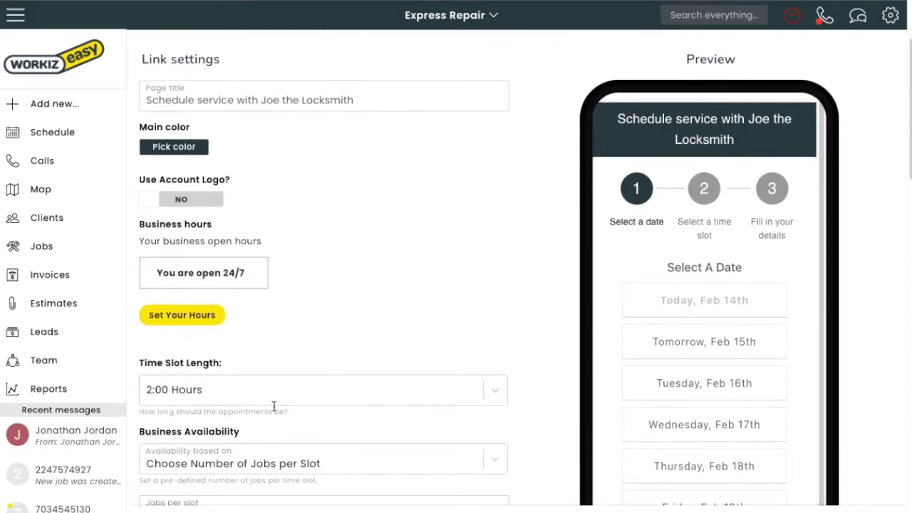
Step: Set the online booking time slot length to 3:00 Hours
click(273, 426)
click(215, 489)
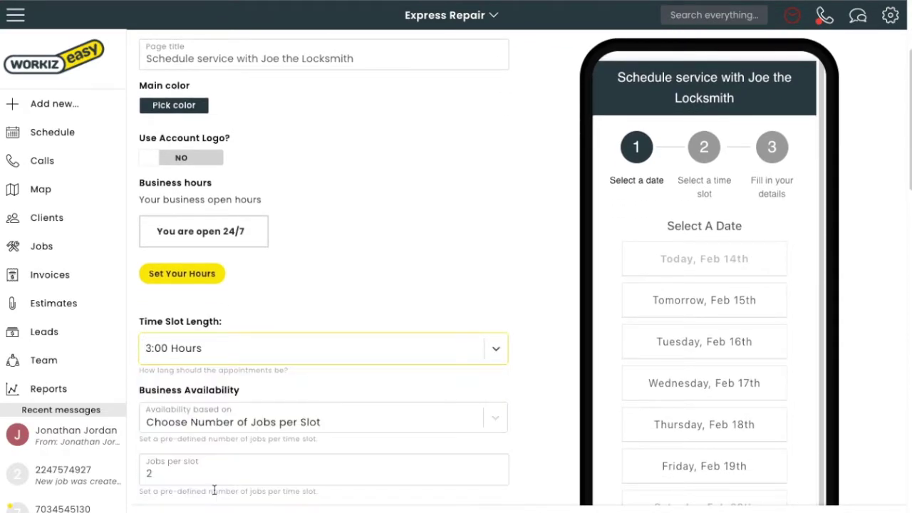
scroll(267, 203, down, 3)
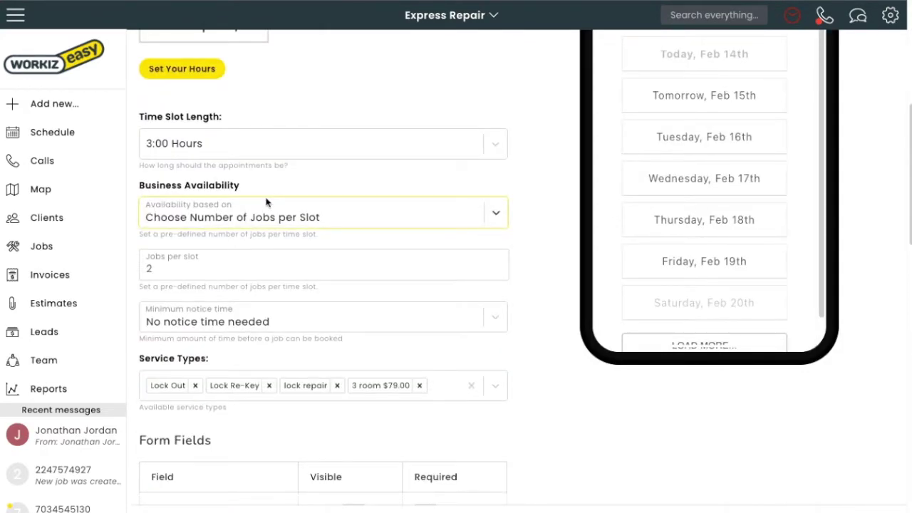
Step: Base availability on Allow Double Booking instead of technicians' availability
click(267, 203)
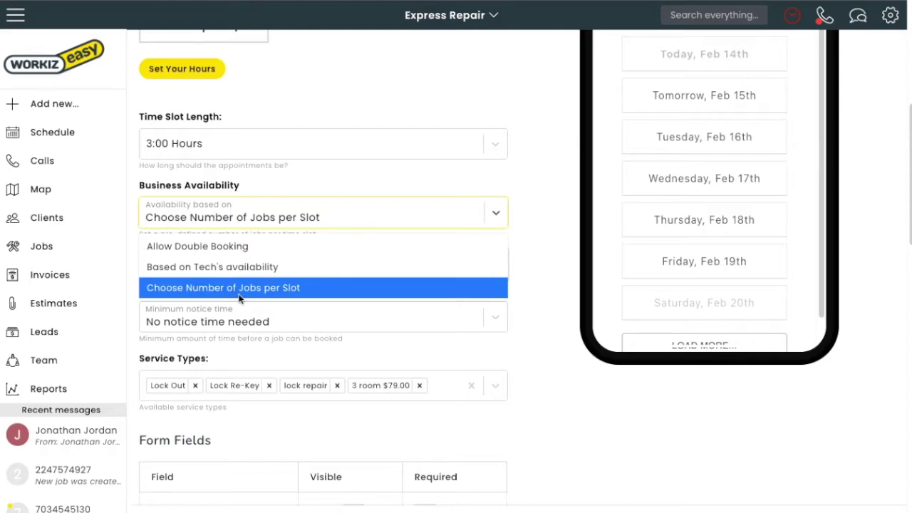
click(240, 266)
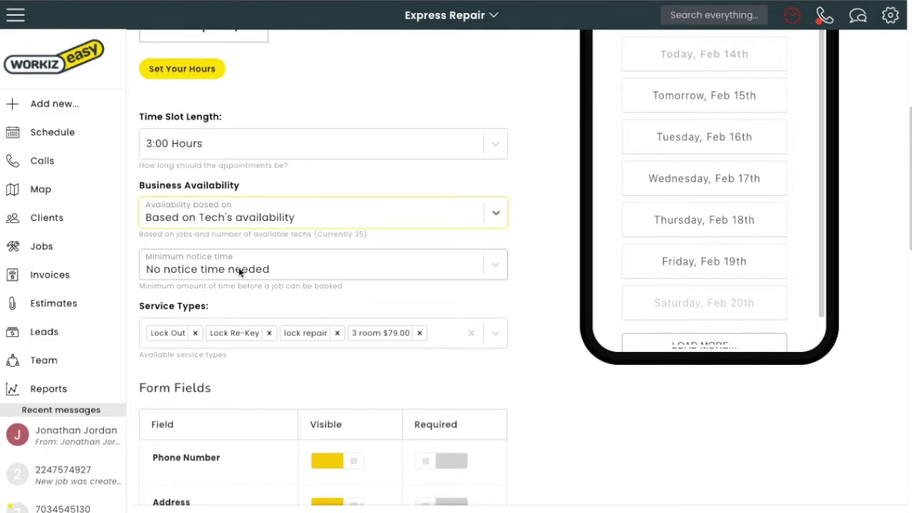
click(230, 226)
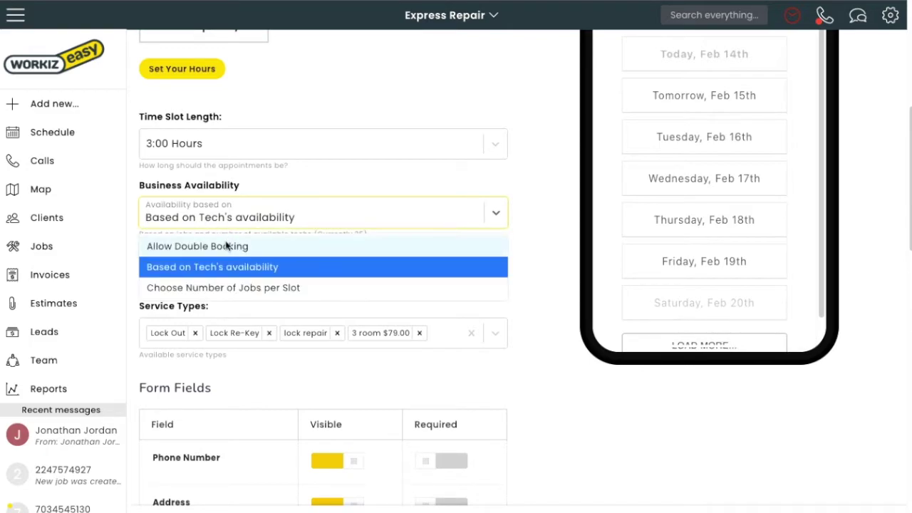
click(226, 245)
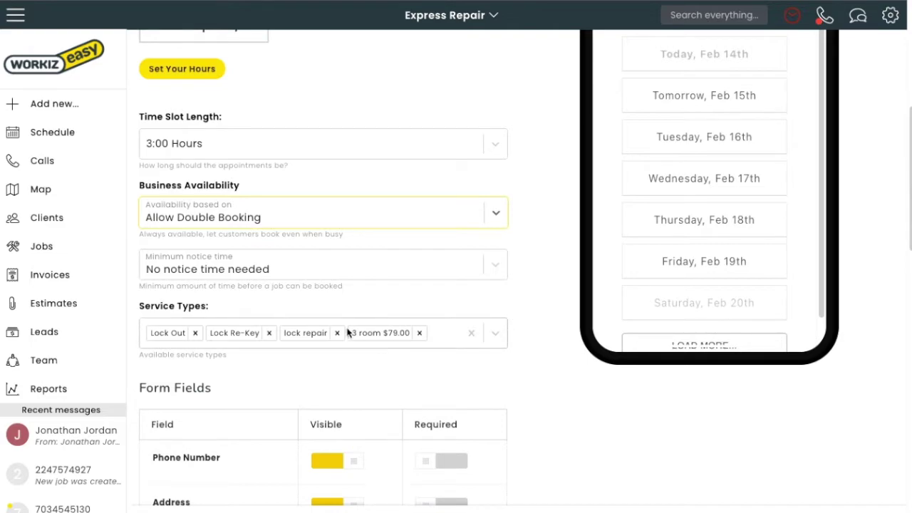
click(190, 271)
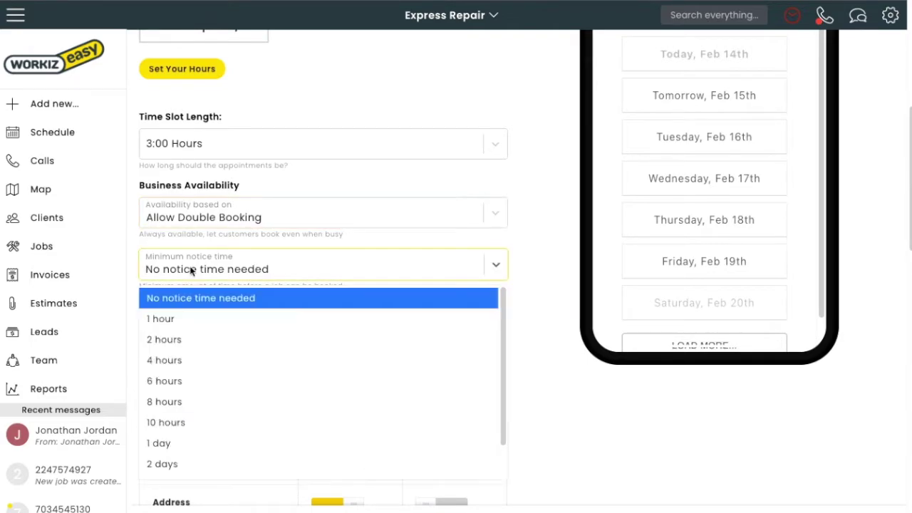
Step: Set the minimum notice time to 2 hours, leaving the Service Types list unchanged
click(185, 339)
click(440, 335)
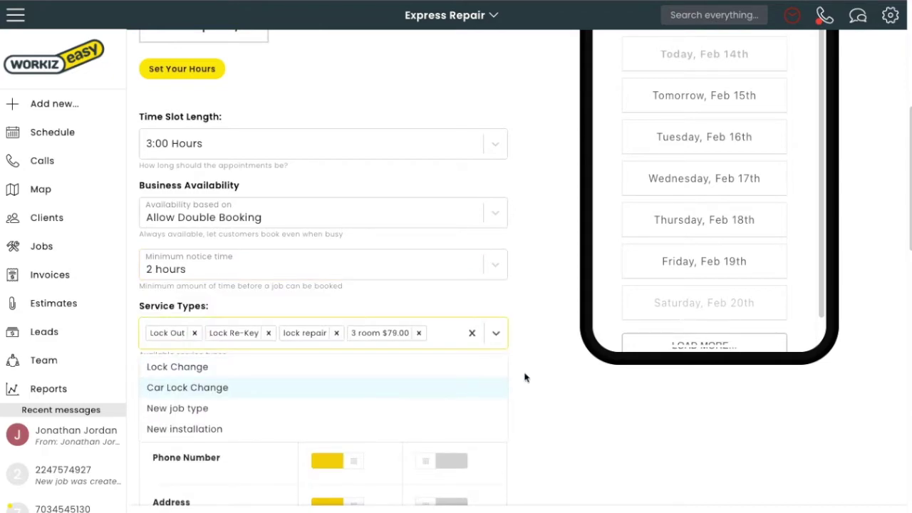
click(547, 362)
scroll(483, 389, down, 5)
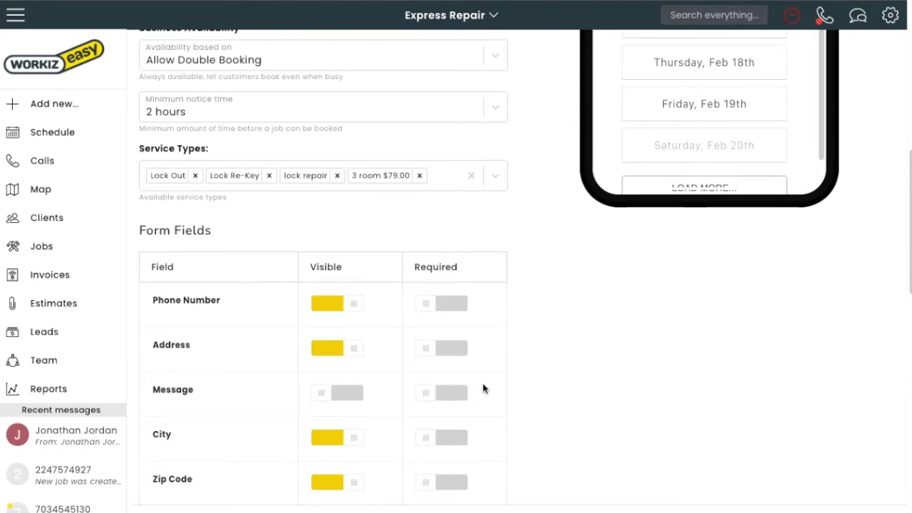
Step: Turn on Required for the Phone Number and Address form fields
scroll(509, 335, down, 4)
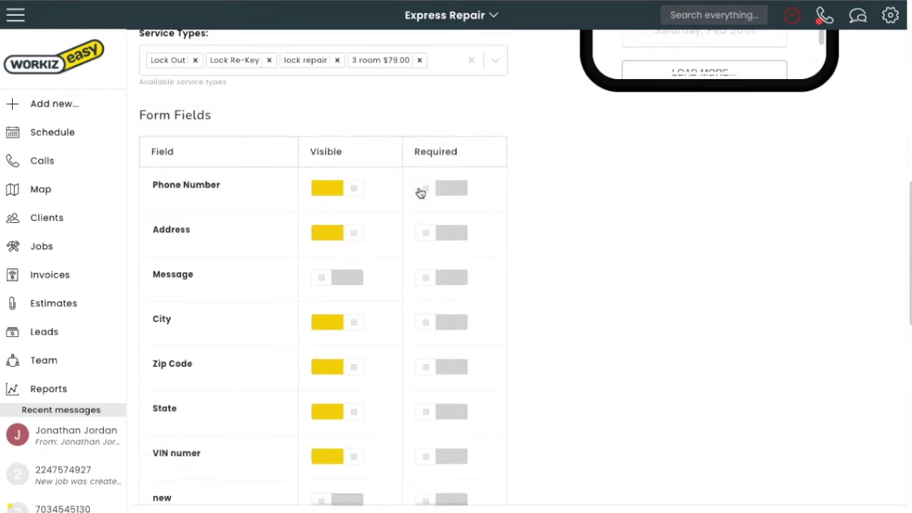
click(424, 191)
click(423, 243)
scroll(413, 254, down, 5)
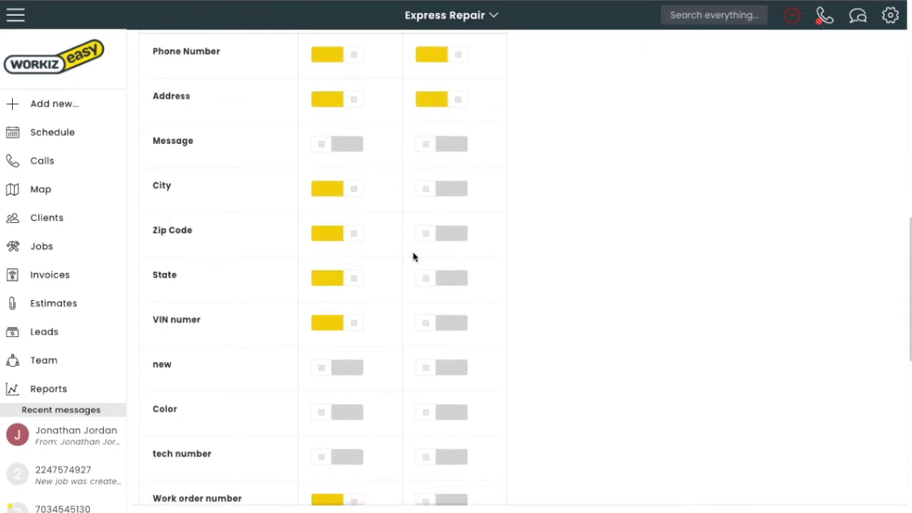
scroll(246, 420, down, 7)
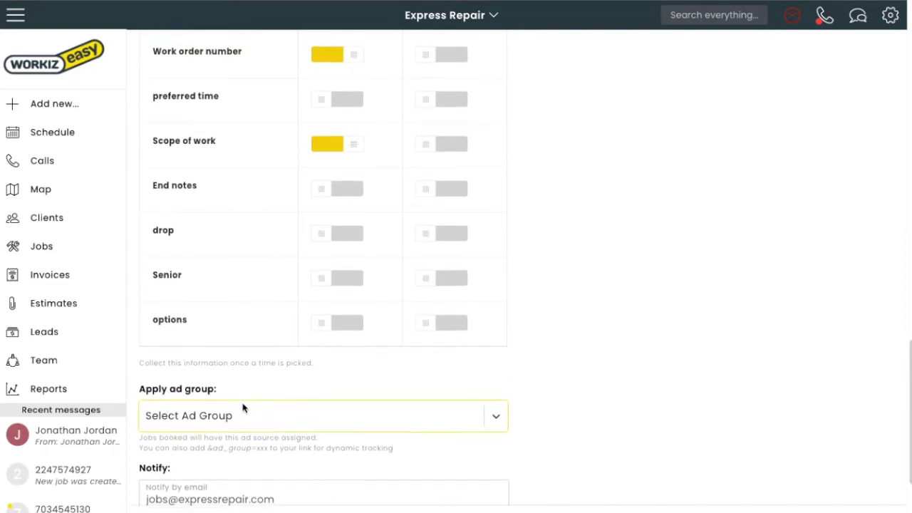
Step: Assign booked jobs the Organic website ad group
click(242, 412)
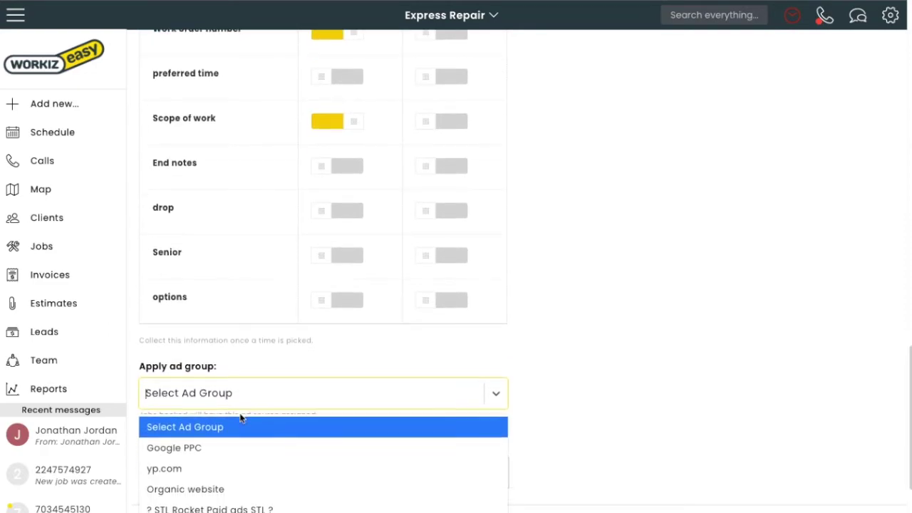
scroll(240, 418, down, 1)
scroll(240, 418, down, 1)
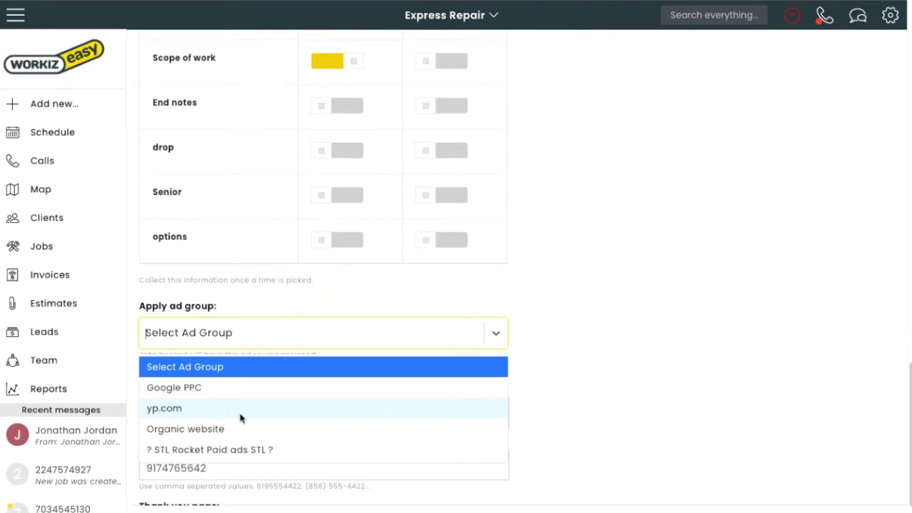
click(240, 427)
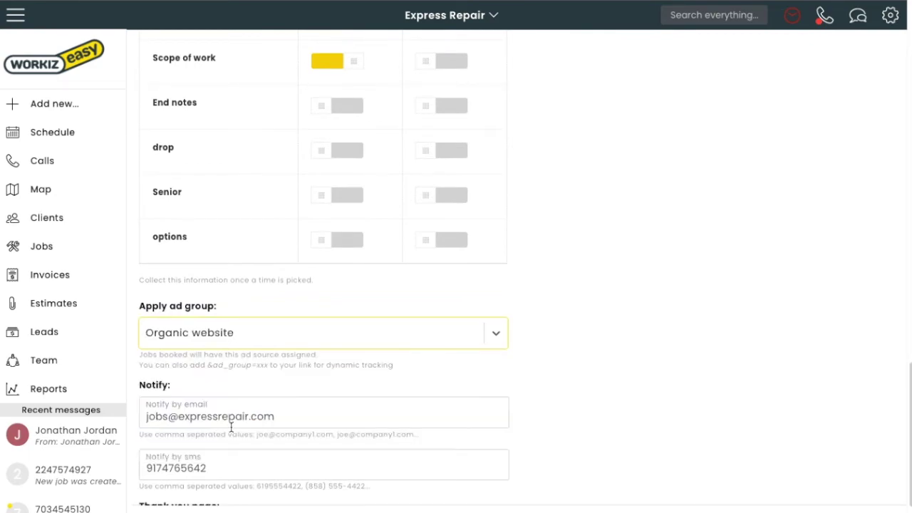
Step: Review the notification email address and leave the Thank you page field blank
scroll(258, 400, down, 1)
click(338, 385)
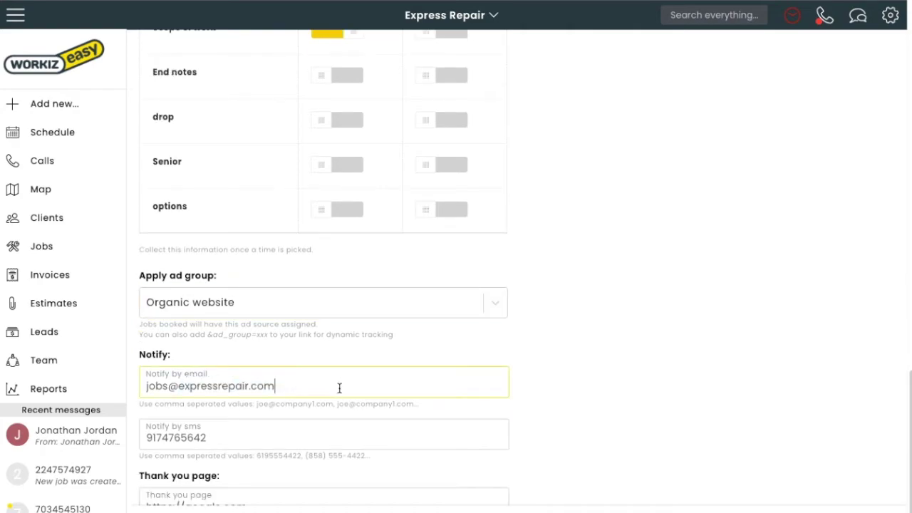
scroll(176, 387, down, 2)
click(179, 401)
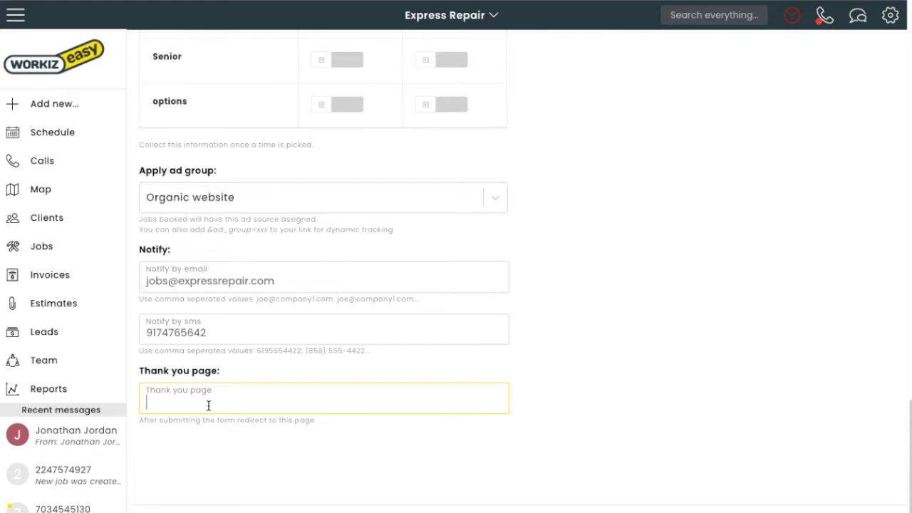
click(300, 378)
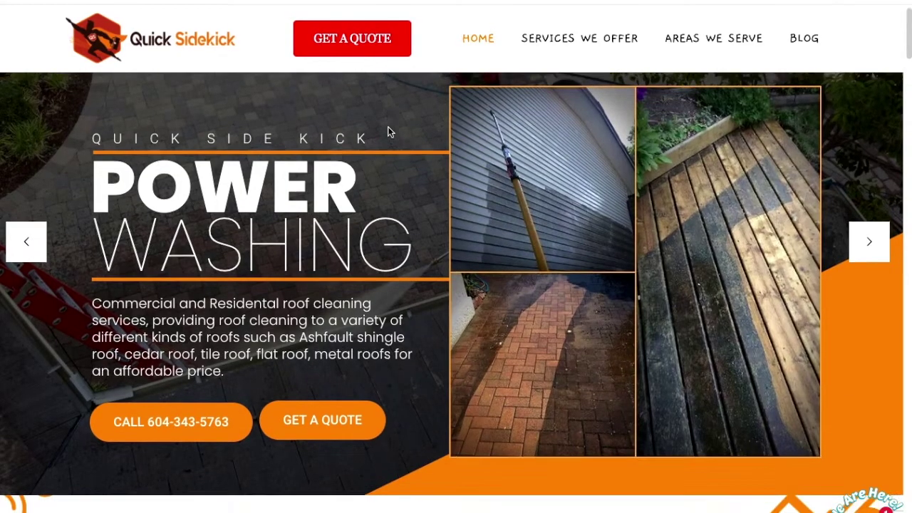
Step: From the homepage's Book Online page, pick Mon, Feb 22nd at 1:00 pm and the Pressure Wash service
scroll(388, 127, down, 6)
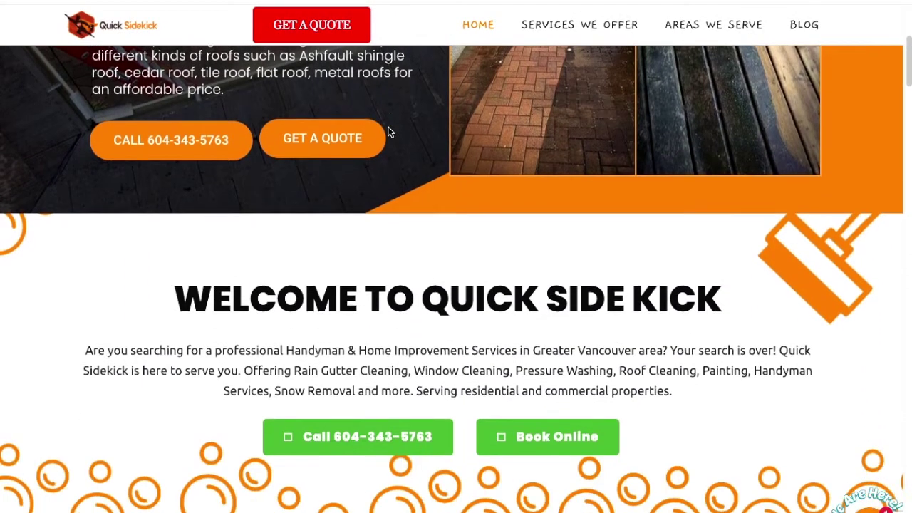
click(547, 271)
scroll(550, 283, down, 1)
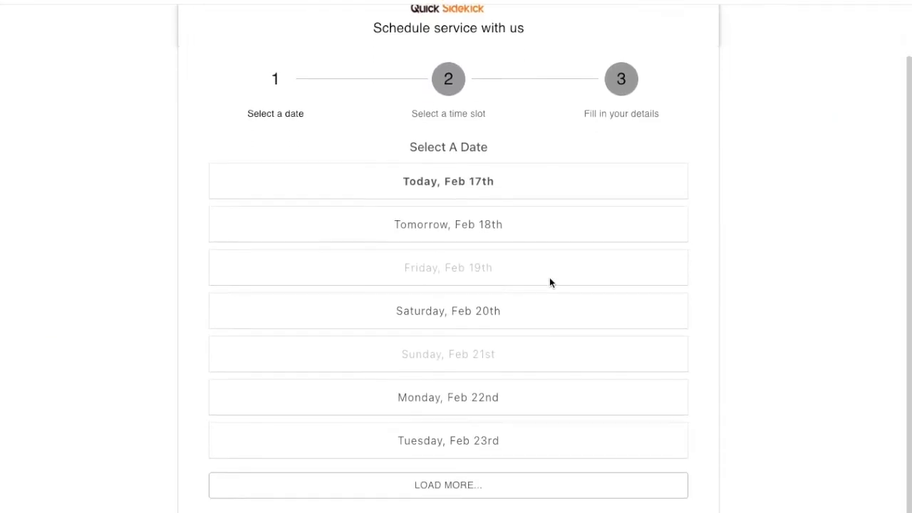
click(466, 399)
click(444, 301)
click(318, 262)
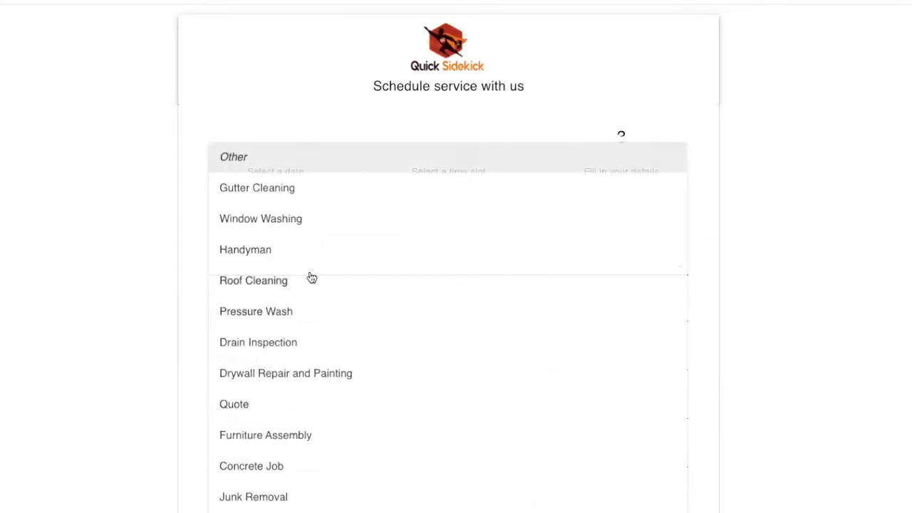
click(299, 311)
Step: Fill in the customer's full name, e-mail address, phone number and street address
click(297, 307)
scroll(298, 303, down, 3)
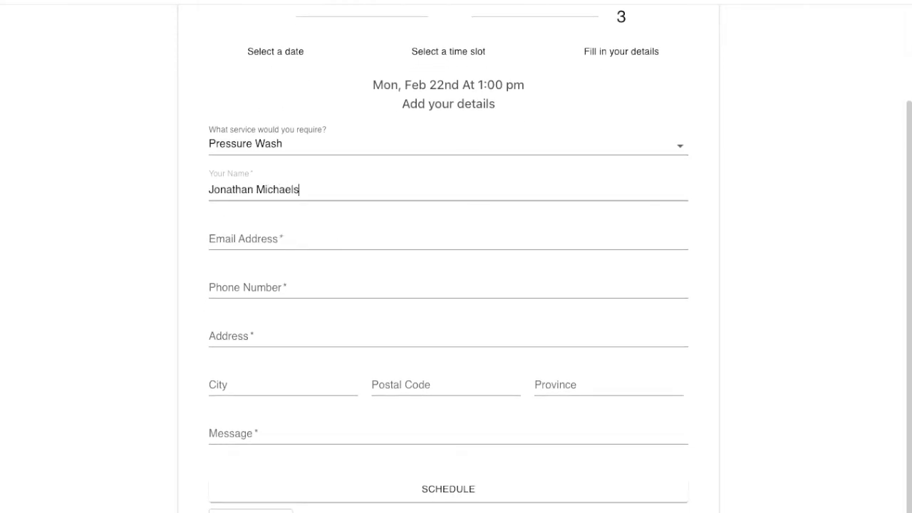
key(Tab)
text(jonath)
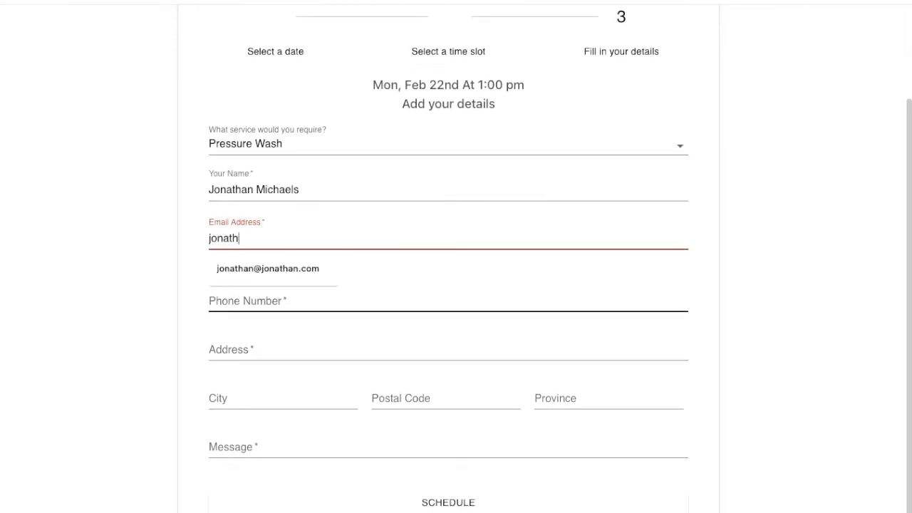
text(an)
click(292, 269)
click(280, 292)
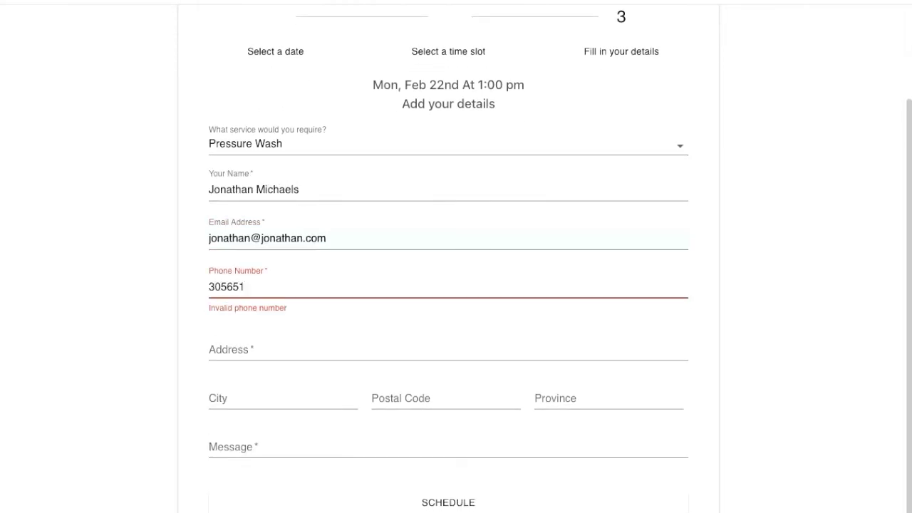
click(269, 335)
click(269, 403)
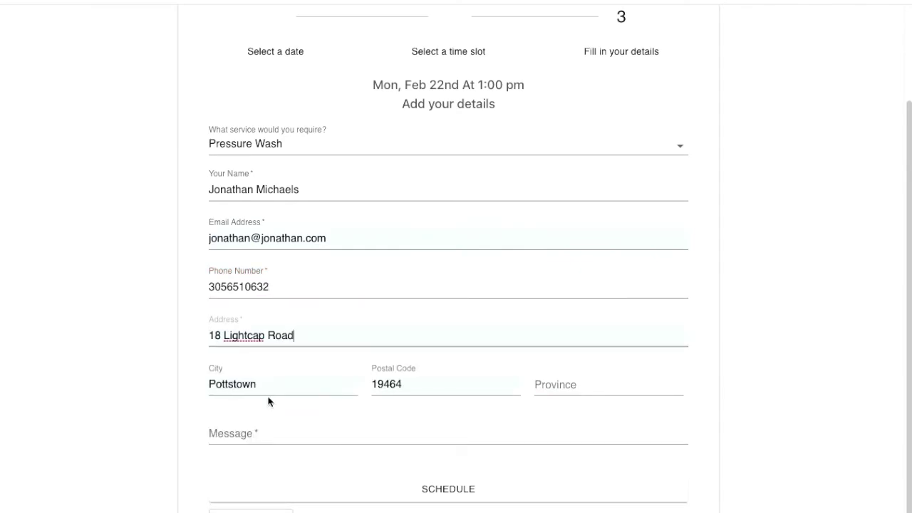
Step: Add the message 'I'd like to boo' and submit the booking with SCHEDULE
scroll(253, 393, down, 1)
click(252, 393)
text(I'd like to book)
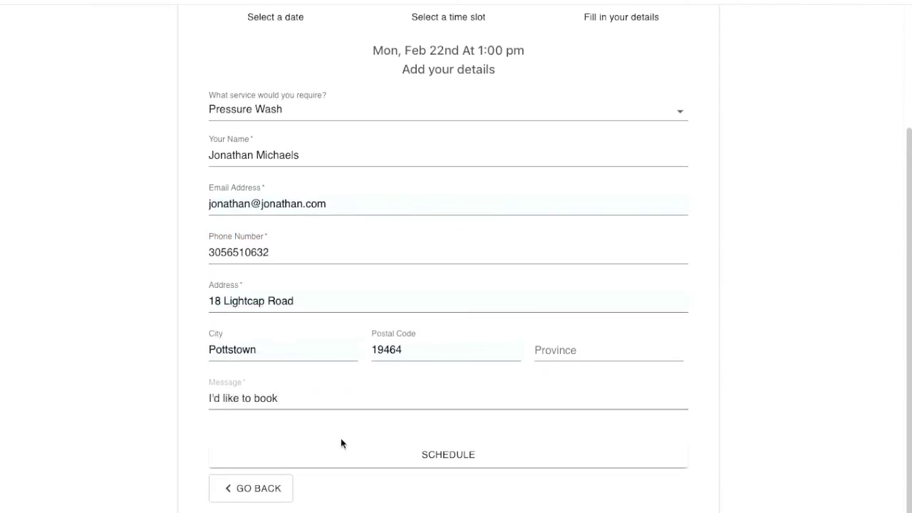
click(352, 453)
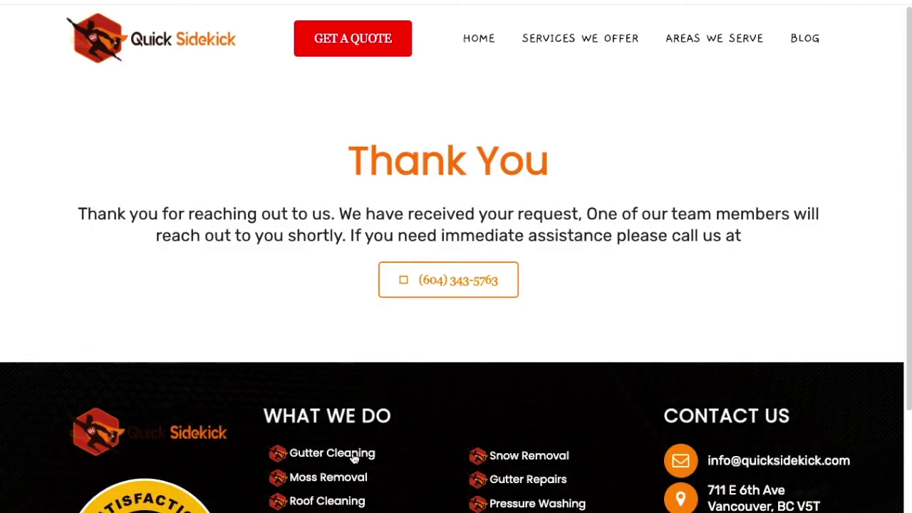